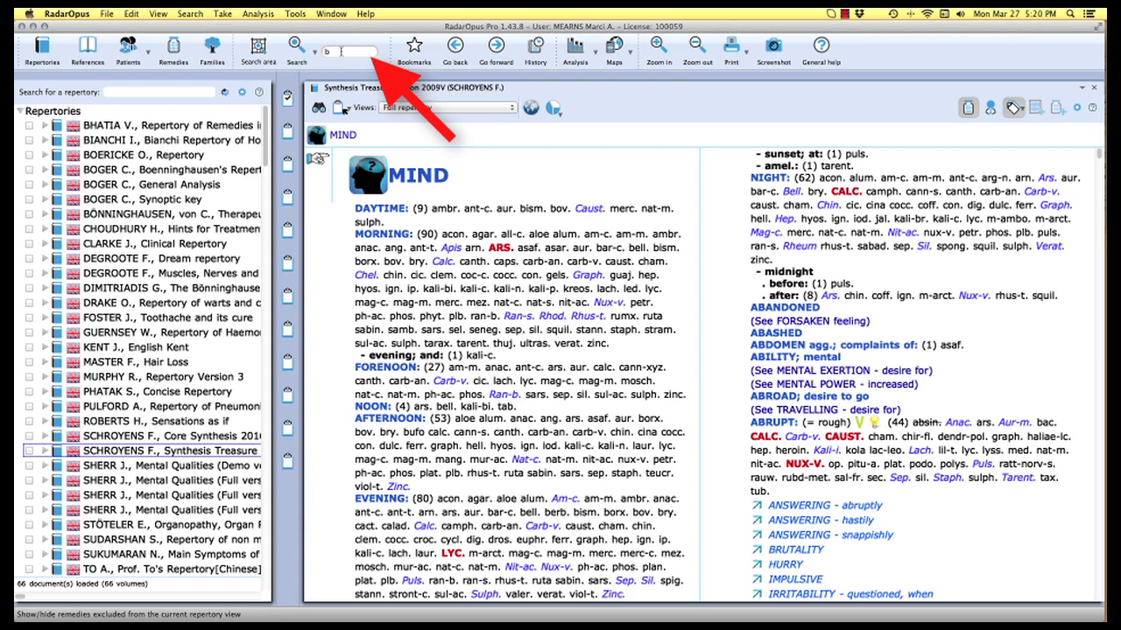
- Finish the word 'bite' and run the search, giving 15807 hits across 691 volumes
text(e)
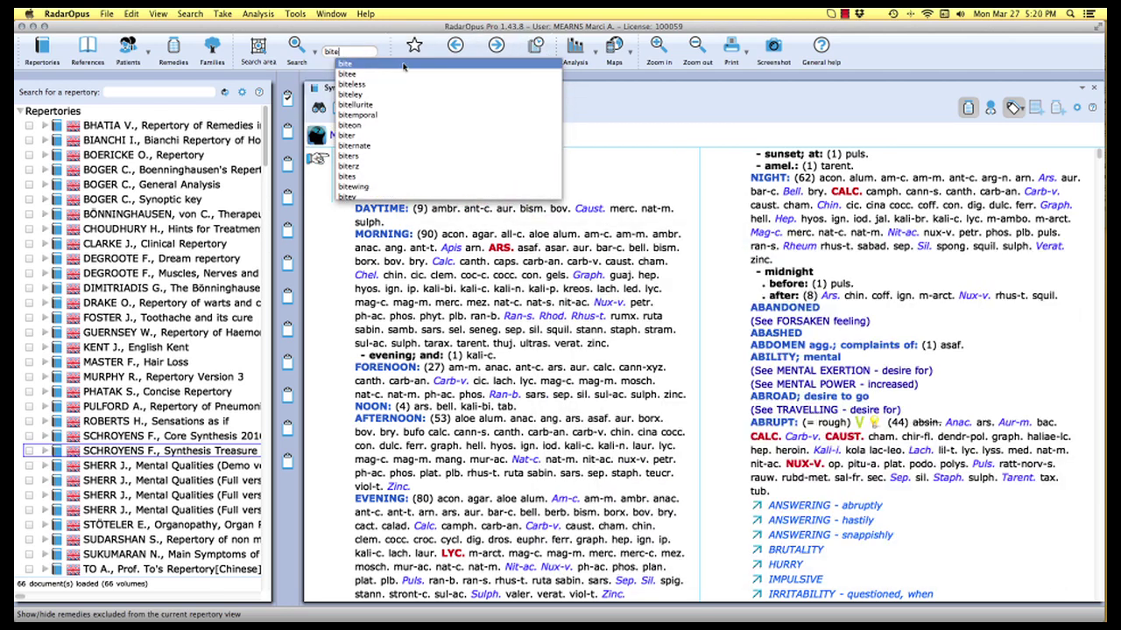
key(Return)
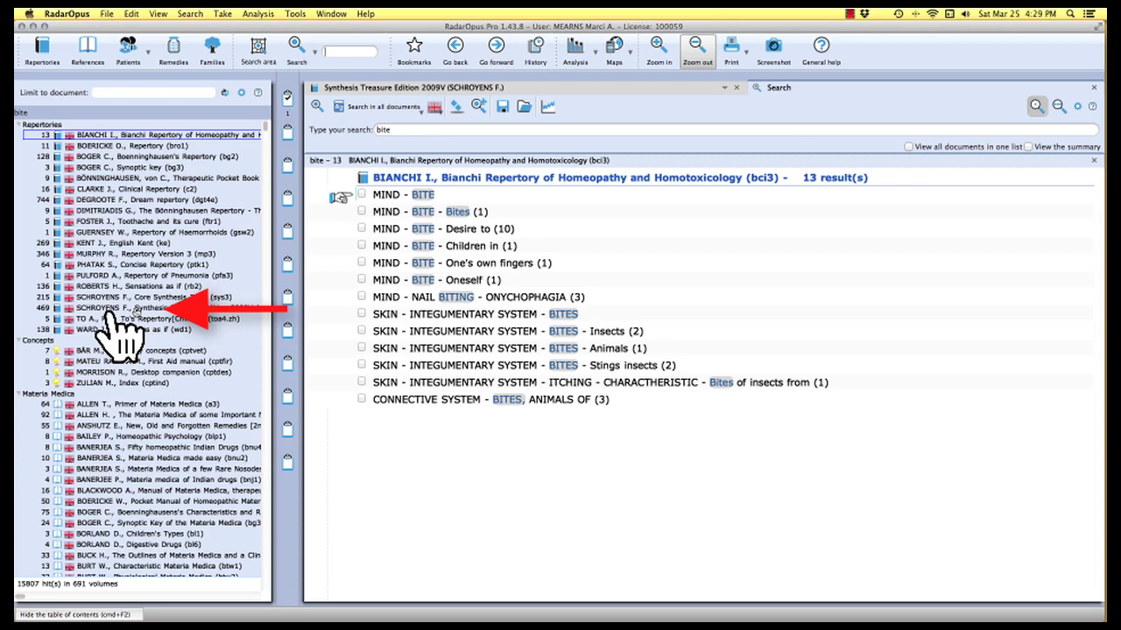
- List the 469 'bite' results from Schroyens Synthesis Treasure Edition 2009V
click(138, 309)
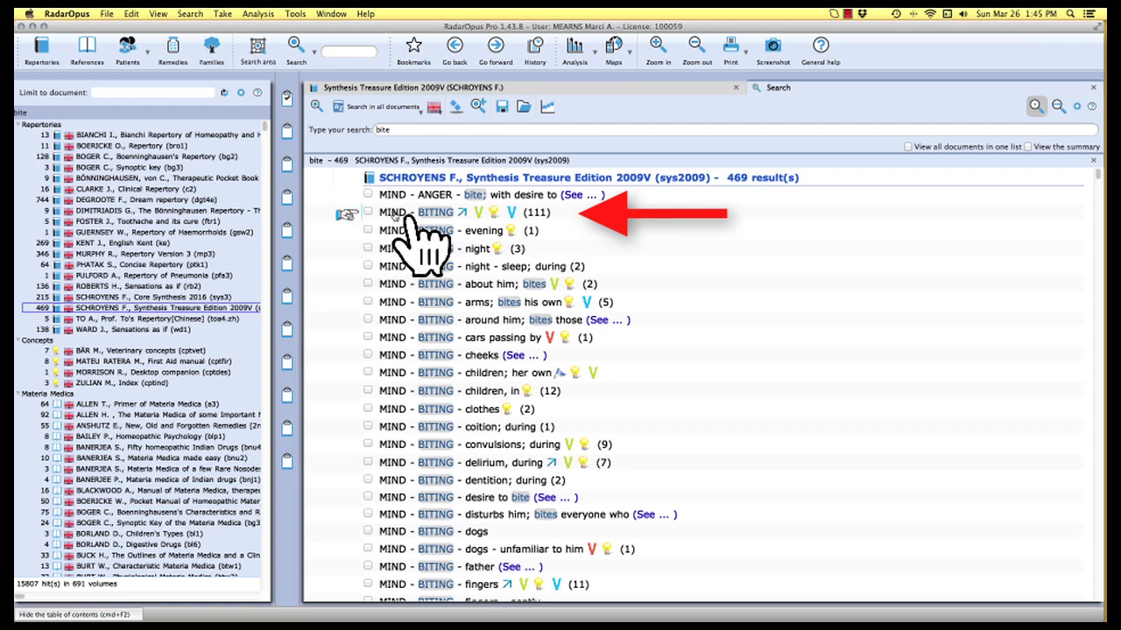
- Jump to MIND - BITING in the Synthesis repertory to see its 111 remedies
double_click(396, 216)
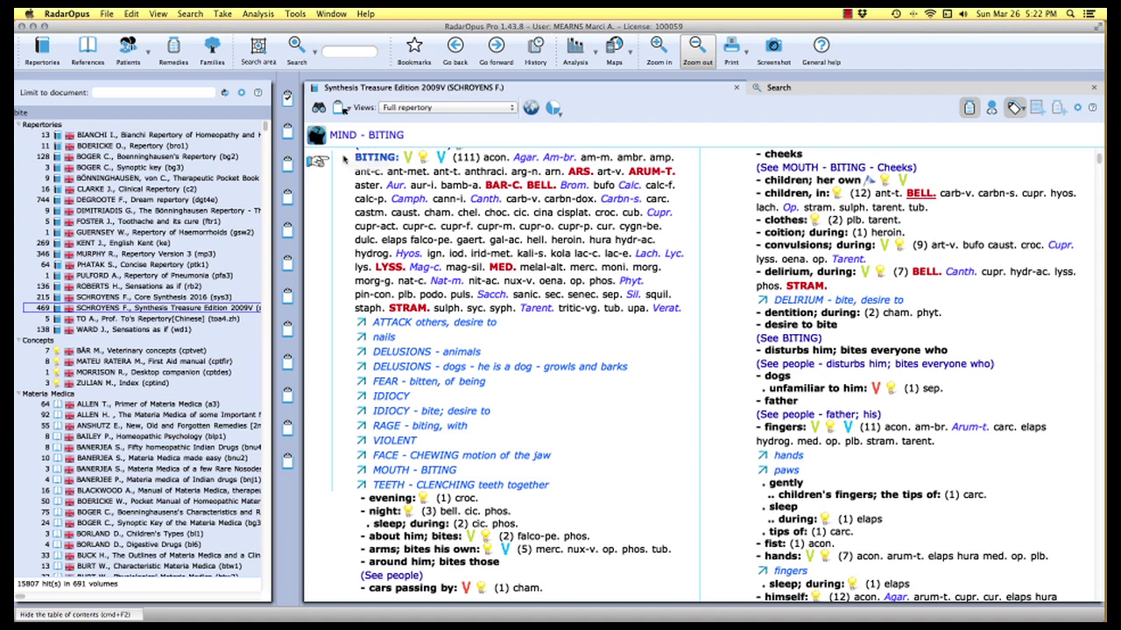
- Put MIND - BITING into Clipboard 1 and open its analysis of 111 remedies
drag(319, 140, 288, 96)
drag(288, 96, 288, 98)
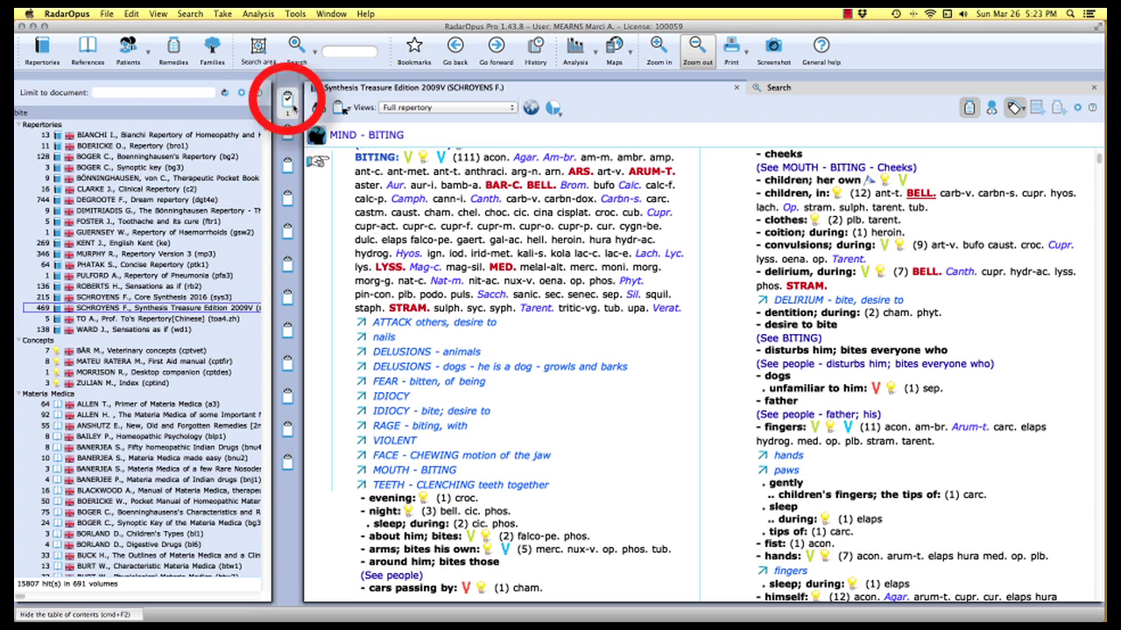
click(291, 105)
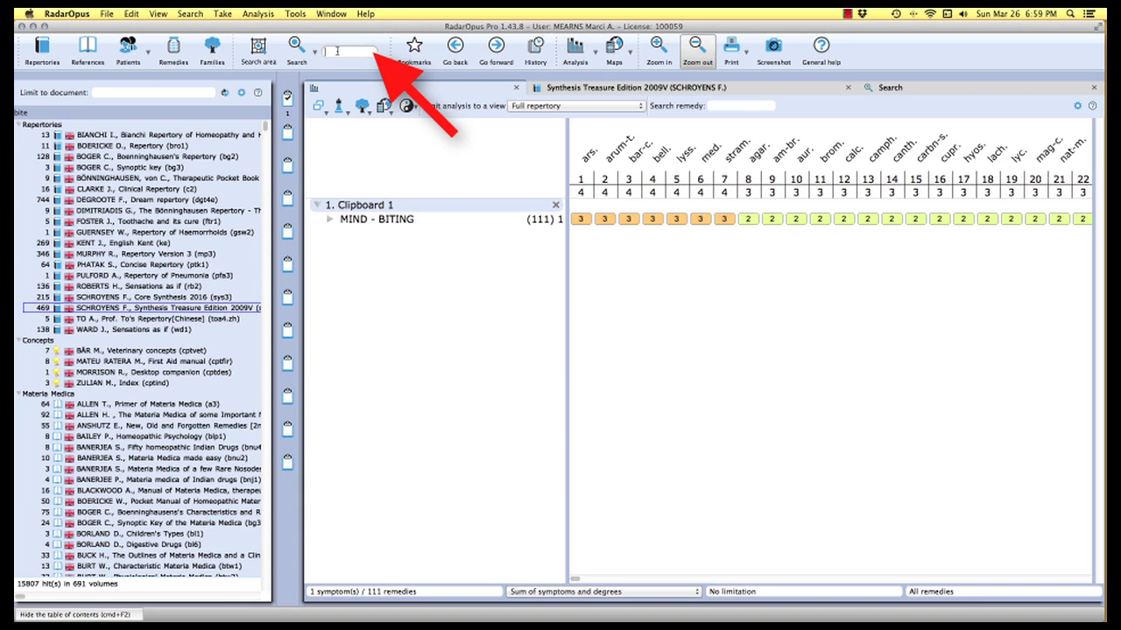
- Search all repertories for 'red', yielding 71932 hits across 884 volumes
text(rs)
text(d)
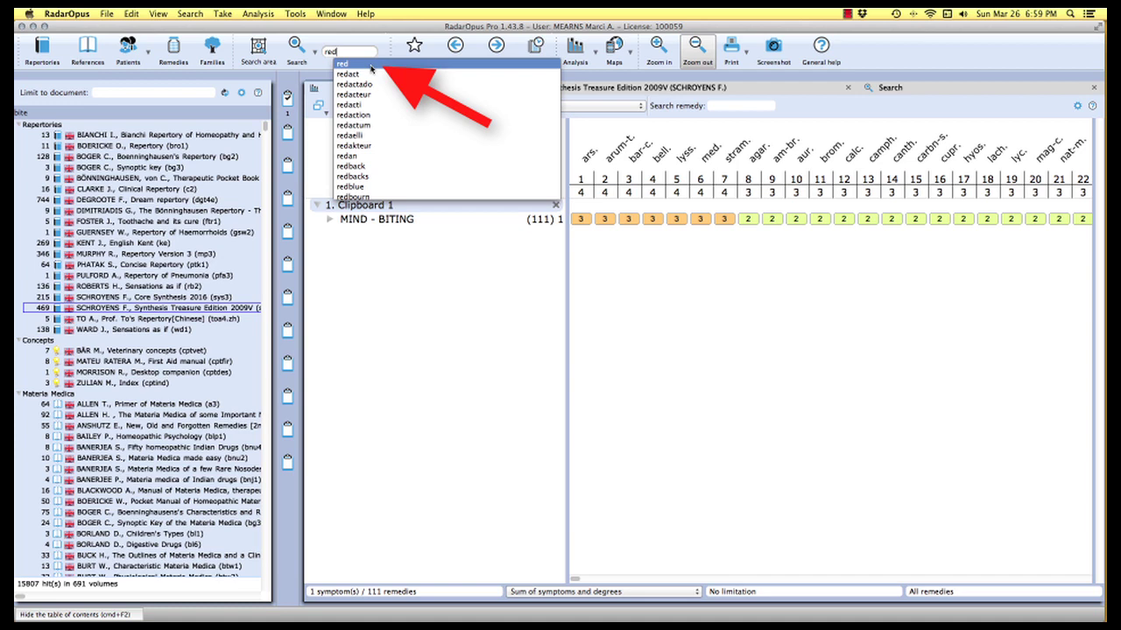
key(Return)
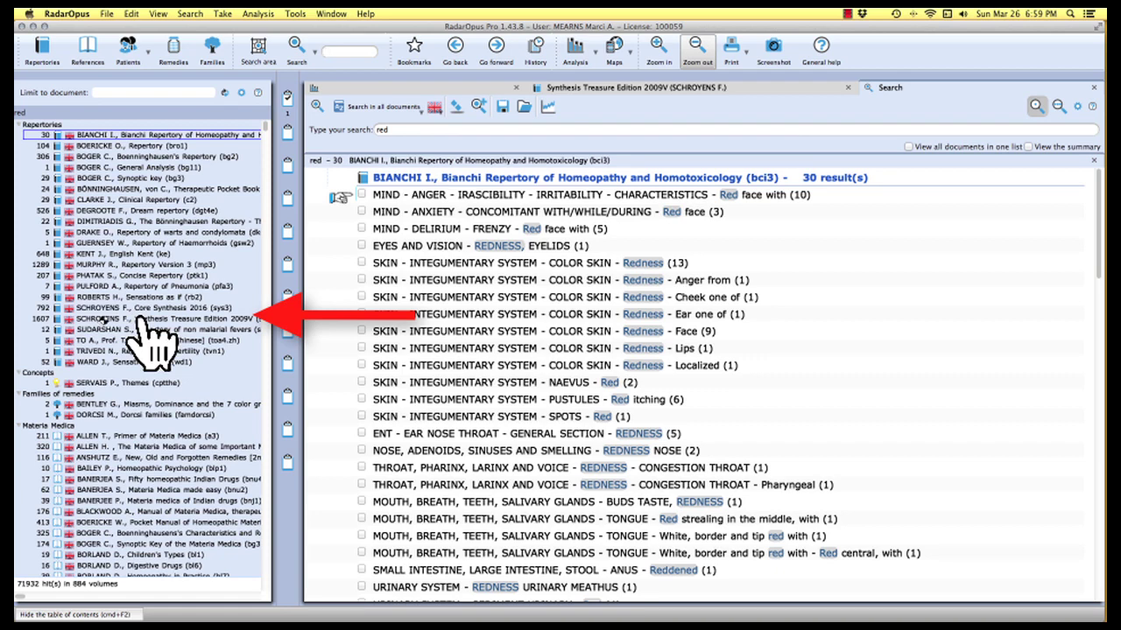
- Show Synthesis 2009V's 1607 'red' results and scroll to FACE - DISCOLORATION - red (451)
click(103, 320)
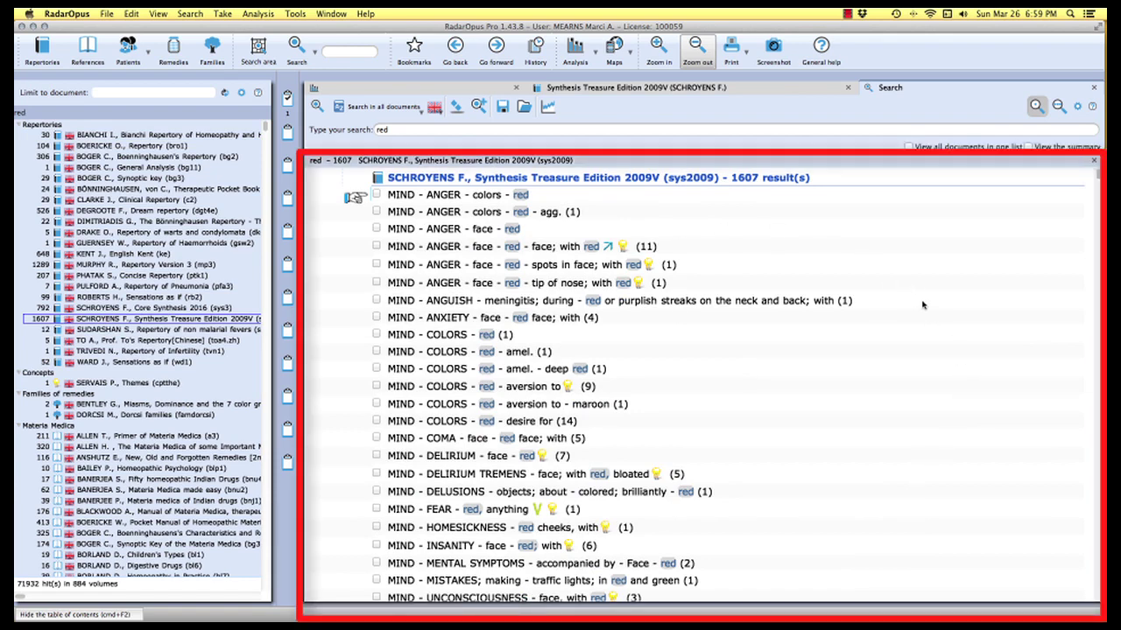
scroll(922, 305, down, 1)
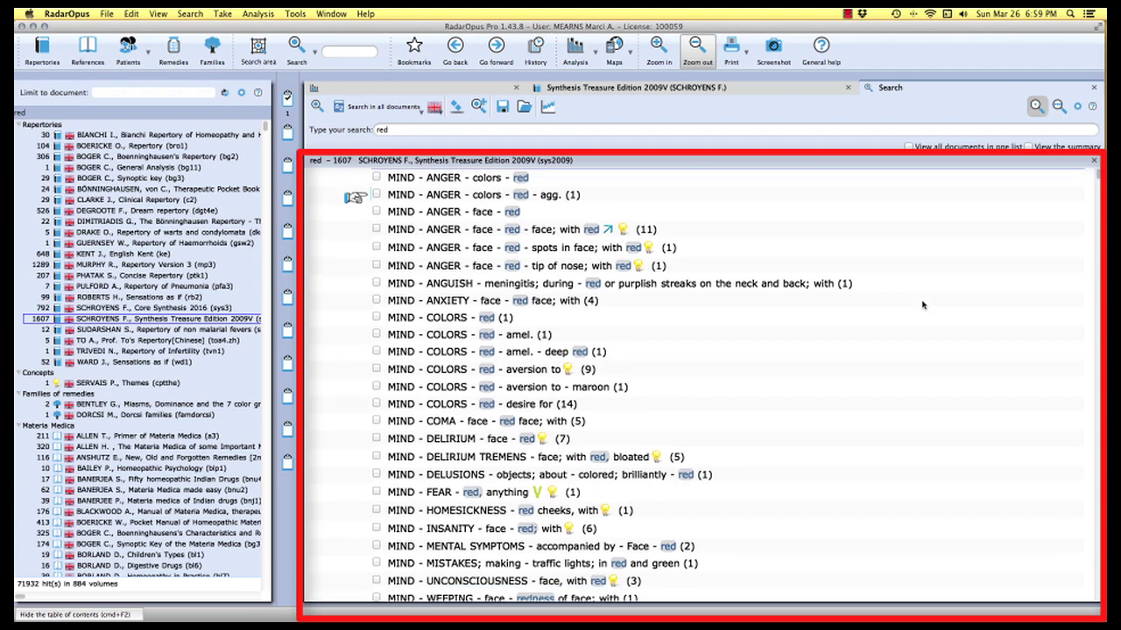
scroll(922, 305, down, 10)
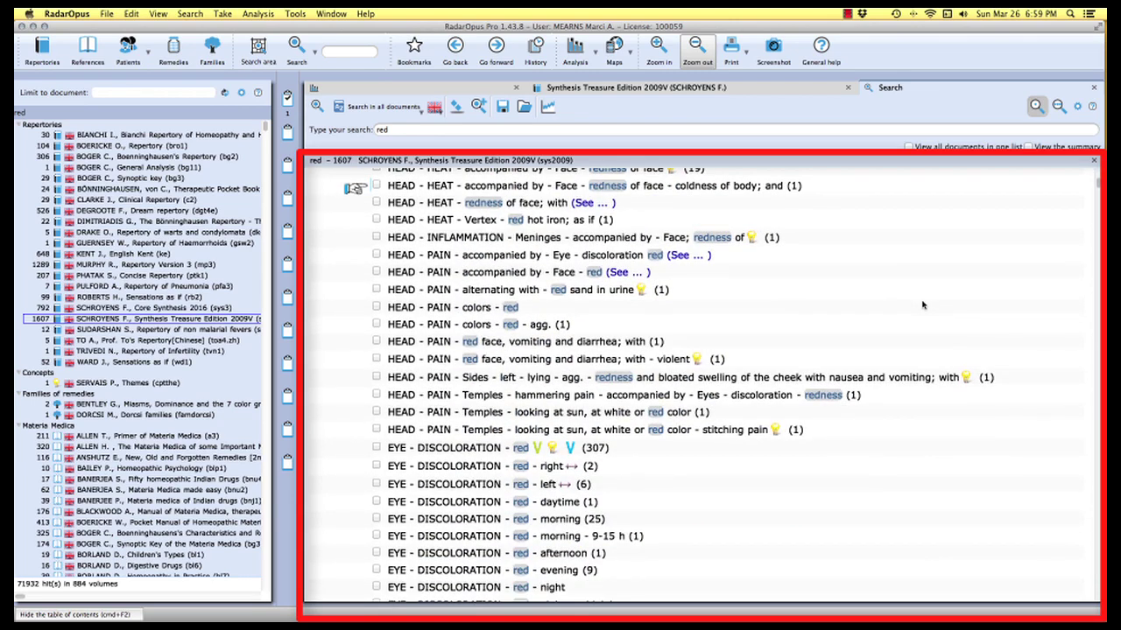
scroll(922, 305, down, 5)
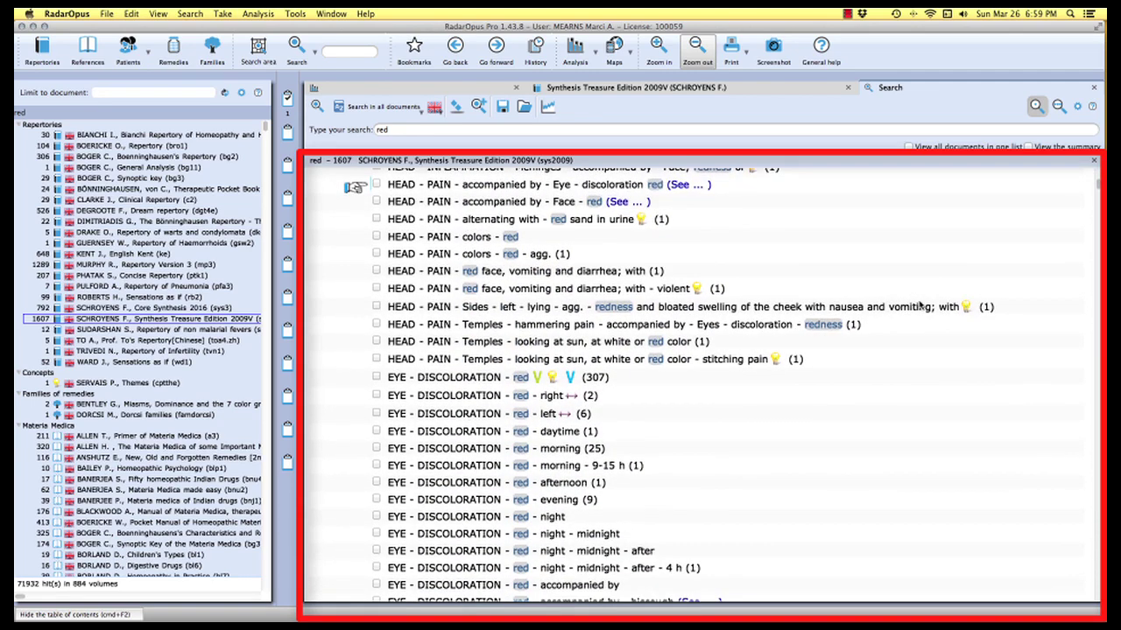
scroll(916, 304, down, 10)
scroll(916, 305, down, 20)
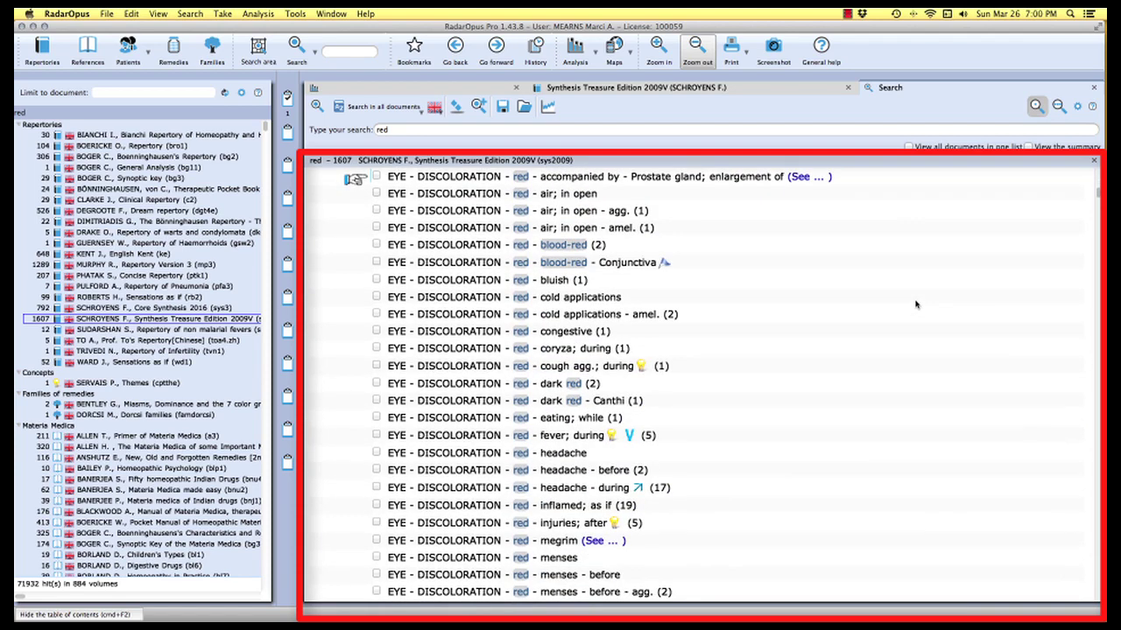
scroll(916, 304, down, 18)
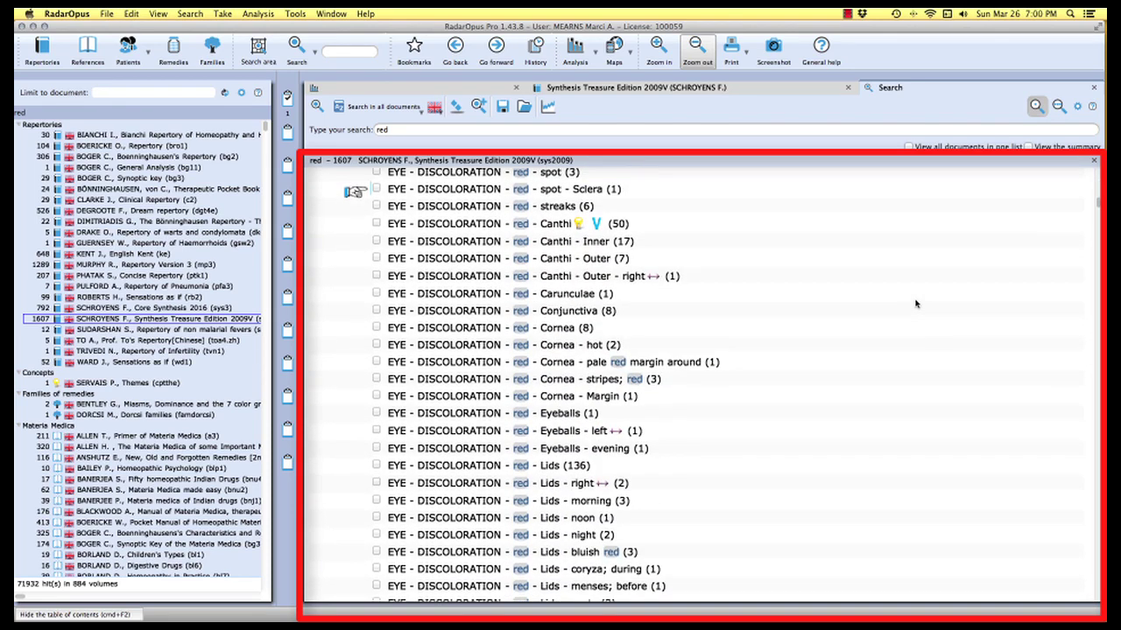
scroll(916, 303, down, 14)
scroll(915, 304, down, 15)
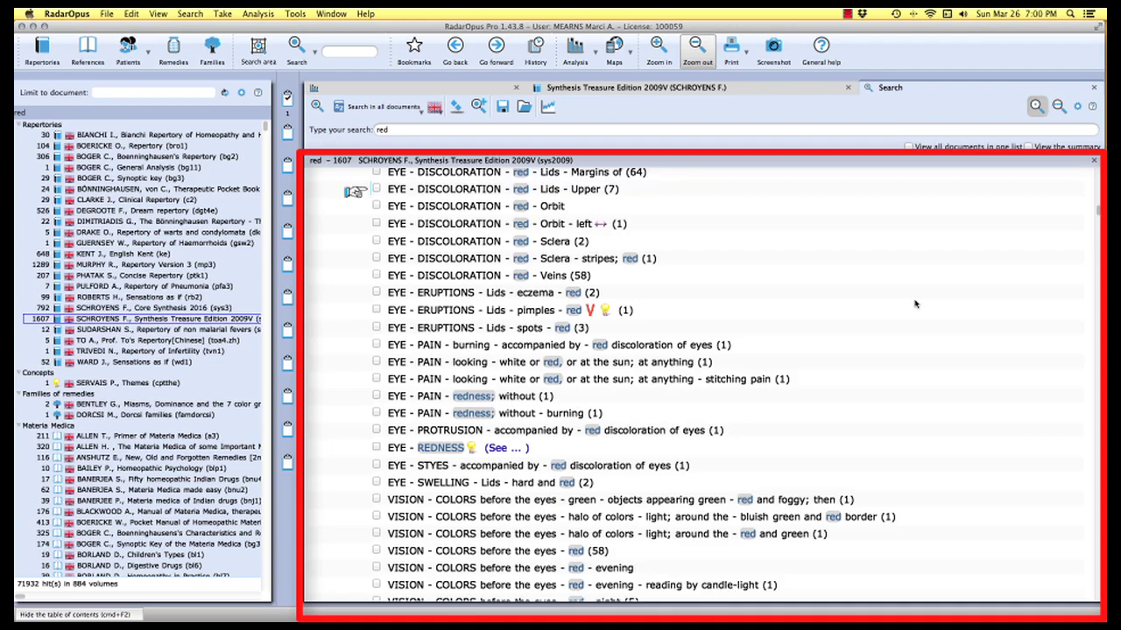
scroll(915, 303, down, 20)
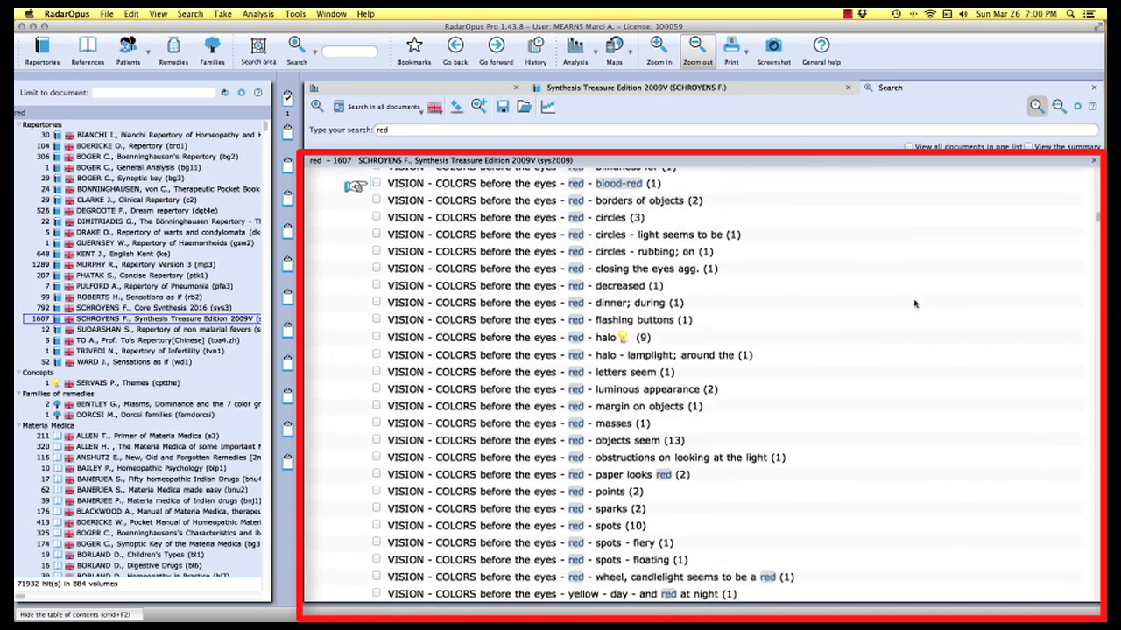
scroll(915, 303, down, 17)
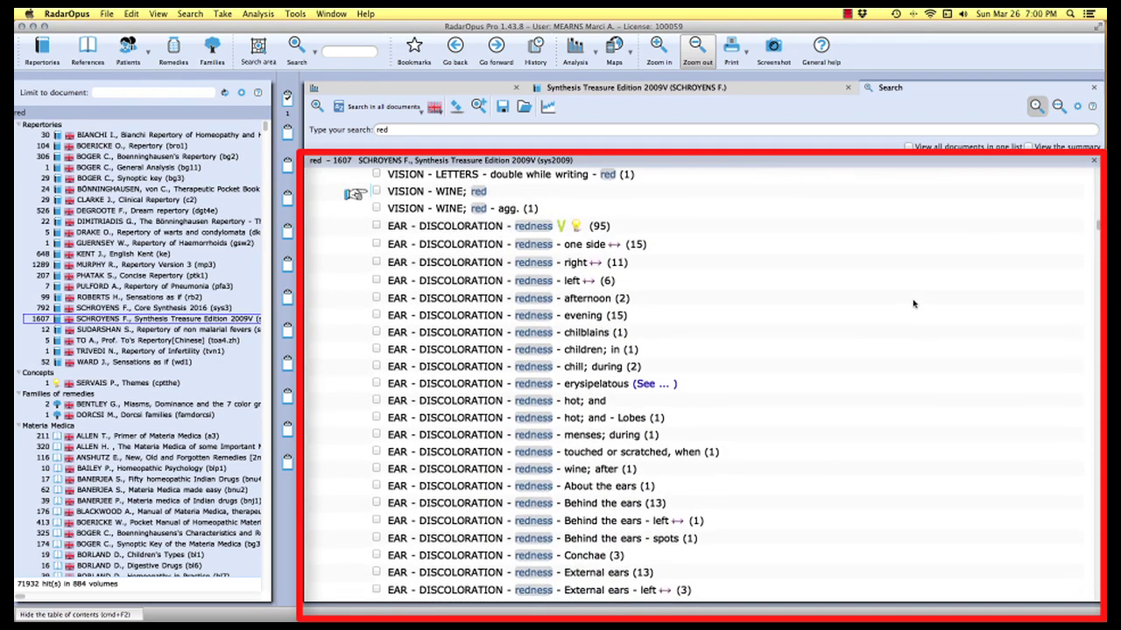
scroll(913, 304, down, 20)
scroll(914, 304, down, 16)
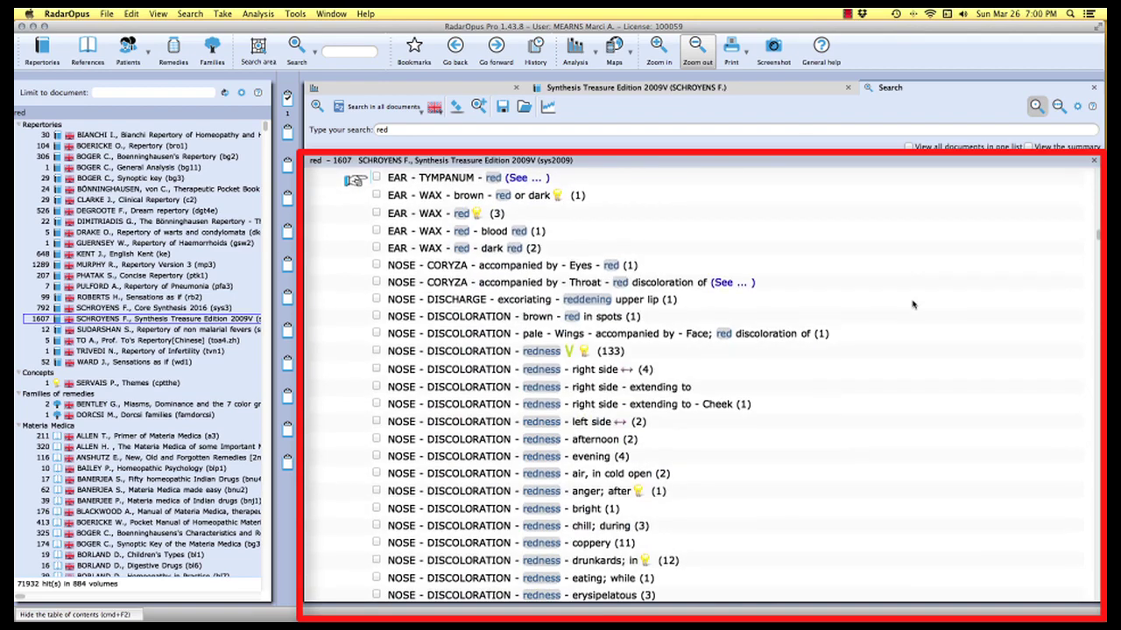
scroll(913, 304, down, 19)
scroll(913, 304, down, 20)
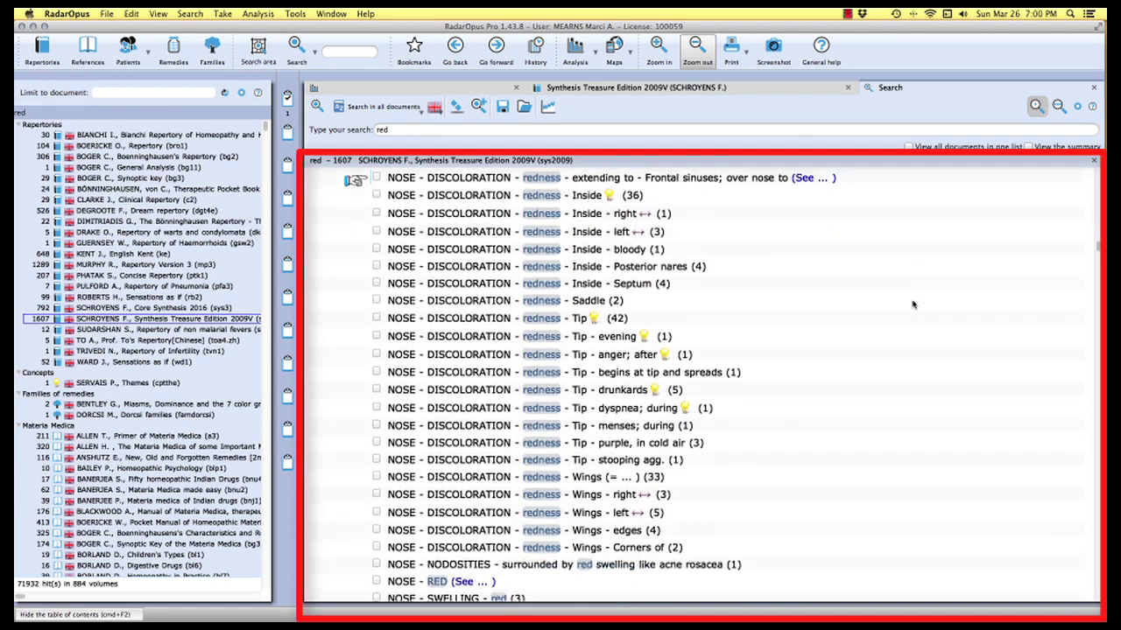
scroll(913, 303, down, 20)
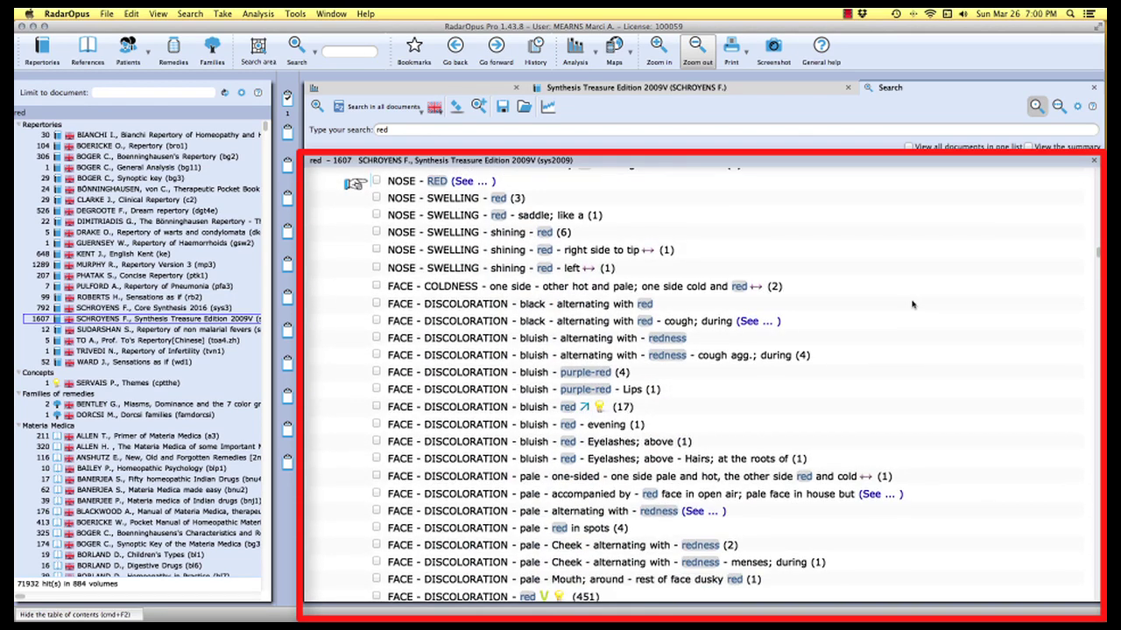
scroll(913, 304, down, 8)
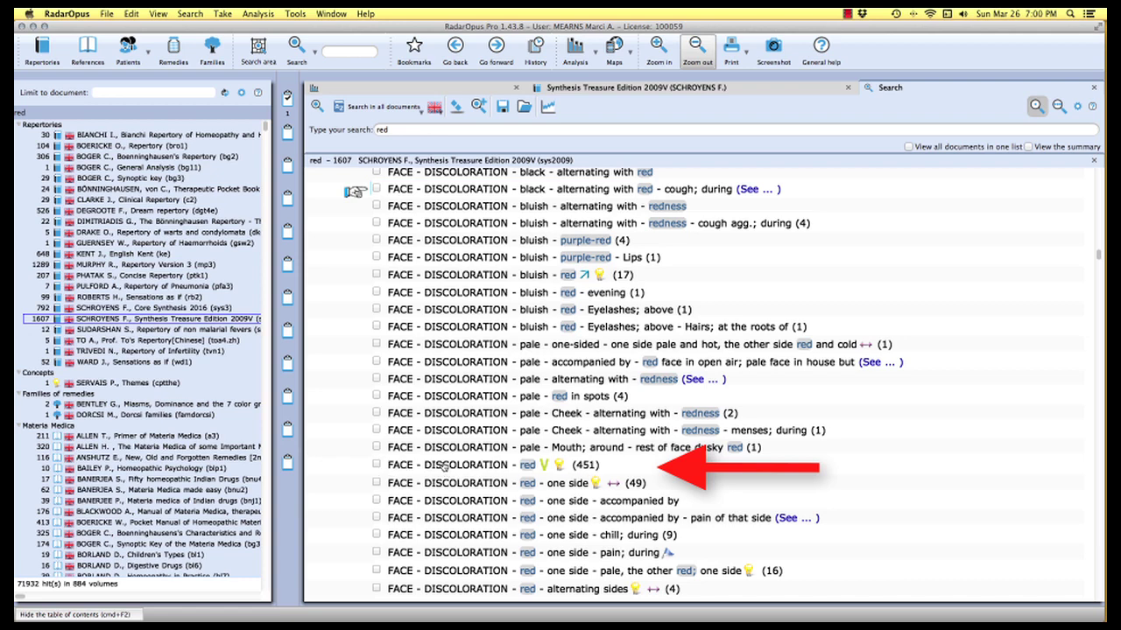
- Open FACE - DISCOLORATION - red in the repertory and add it to Clipboard 2
double_click(444, 466)
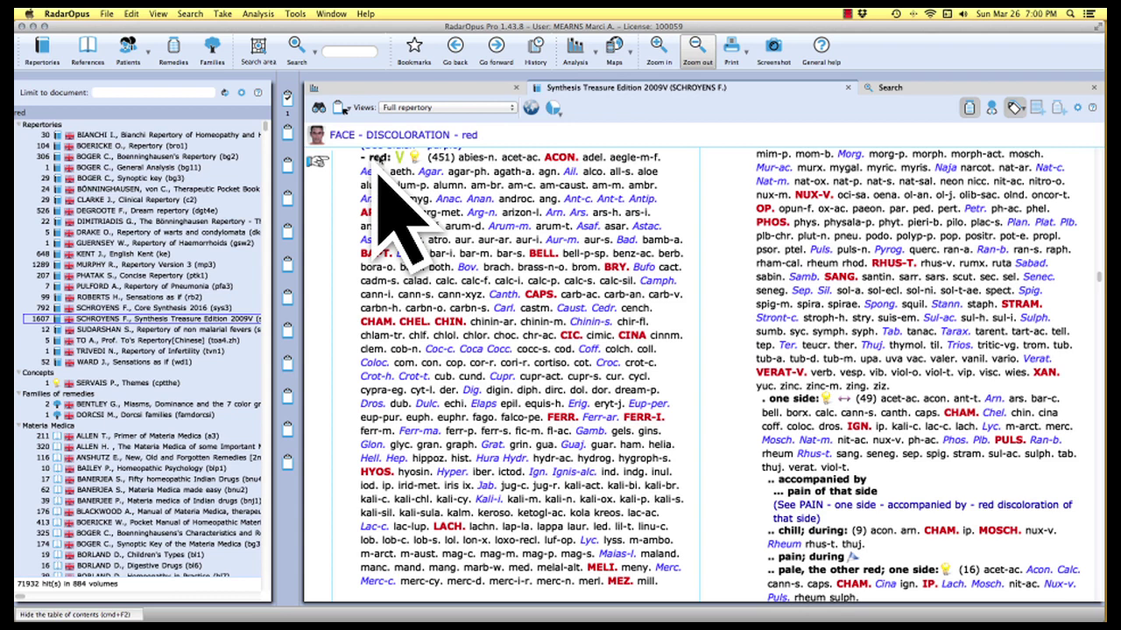
drag(317, 162, 287, 138)
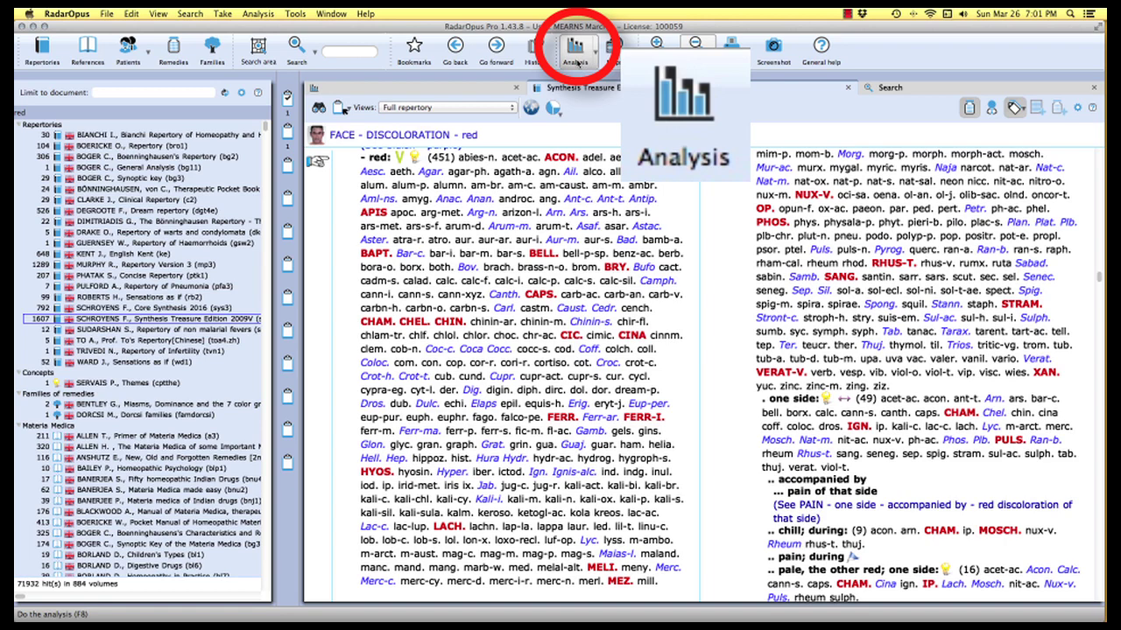
- Analyze both rubrics across 475 remedies and select the FACE - DISCOLORATION - red row
click(578, 62)
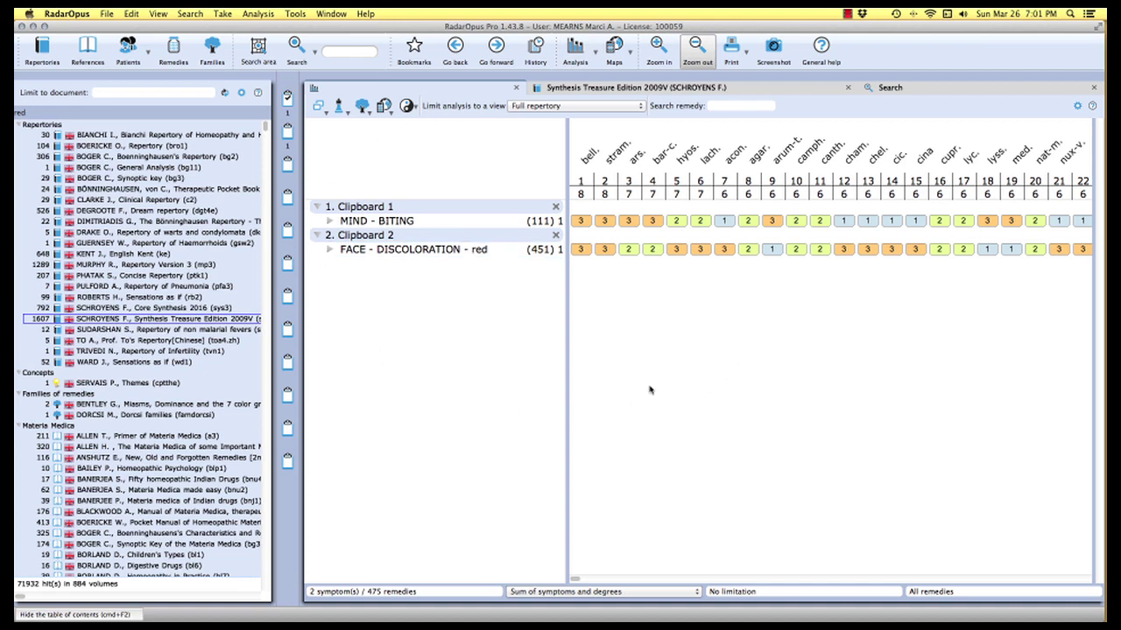
click(481, 252)
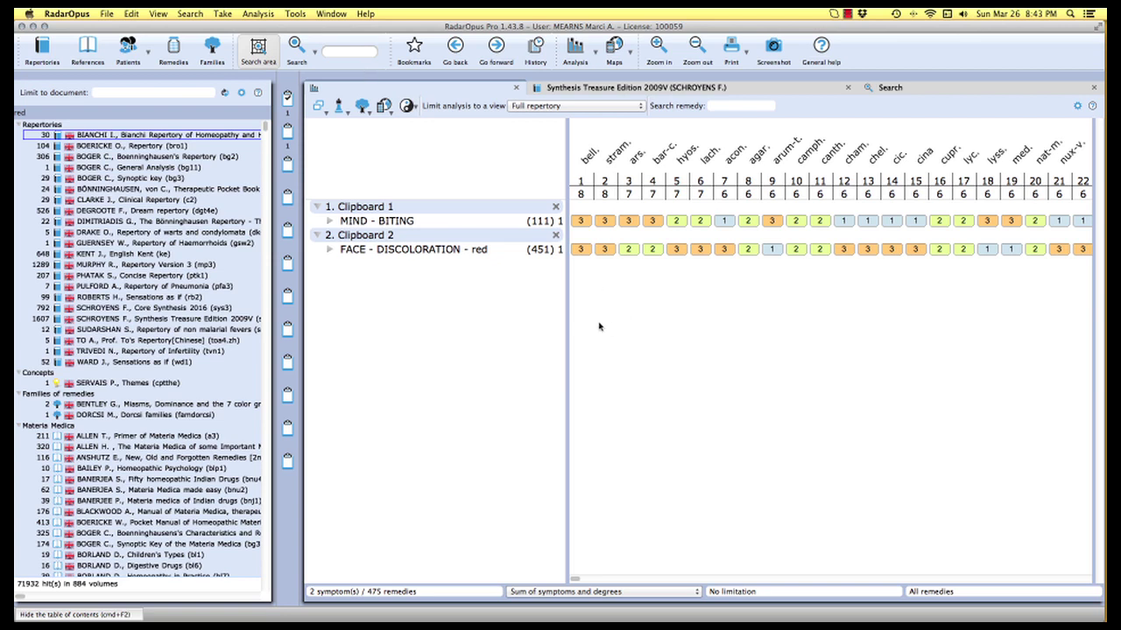
- Run a new search for 'shining', returning 4148 hits in 569 volumes
click(345, 51)
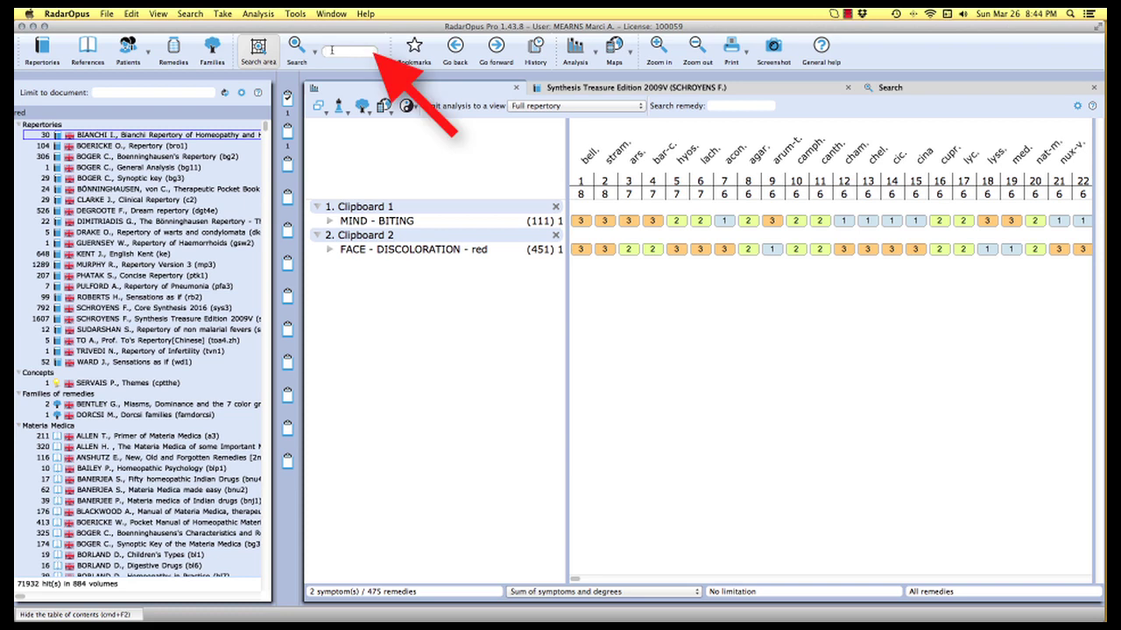
text(shining)
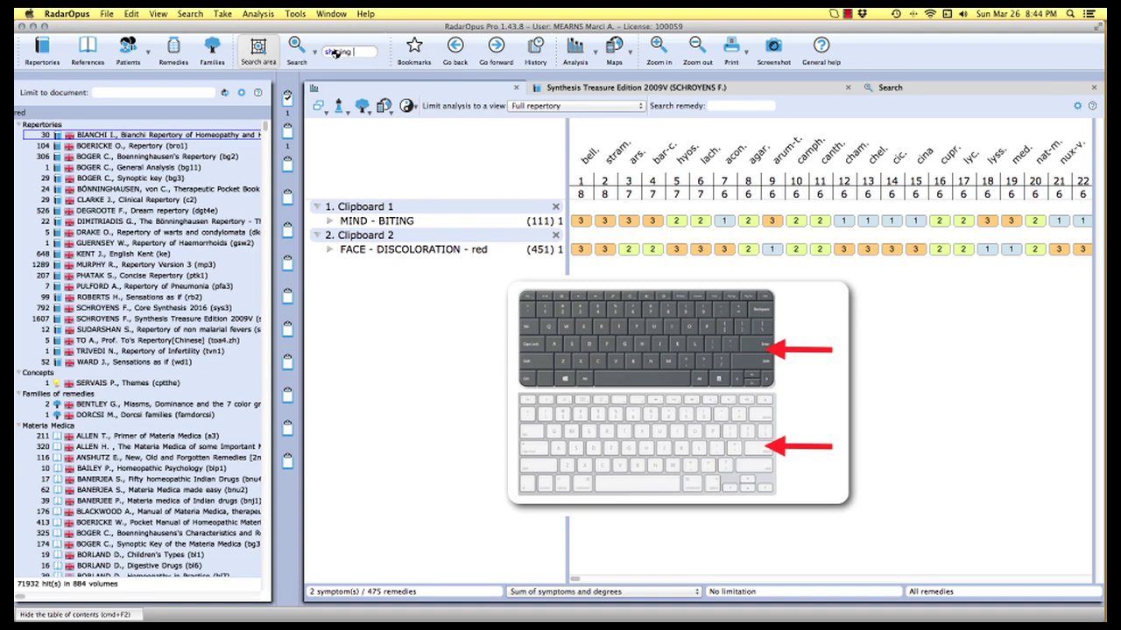
key(Return)
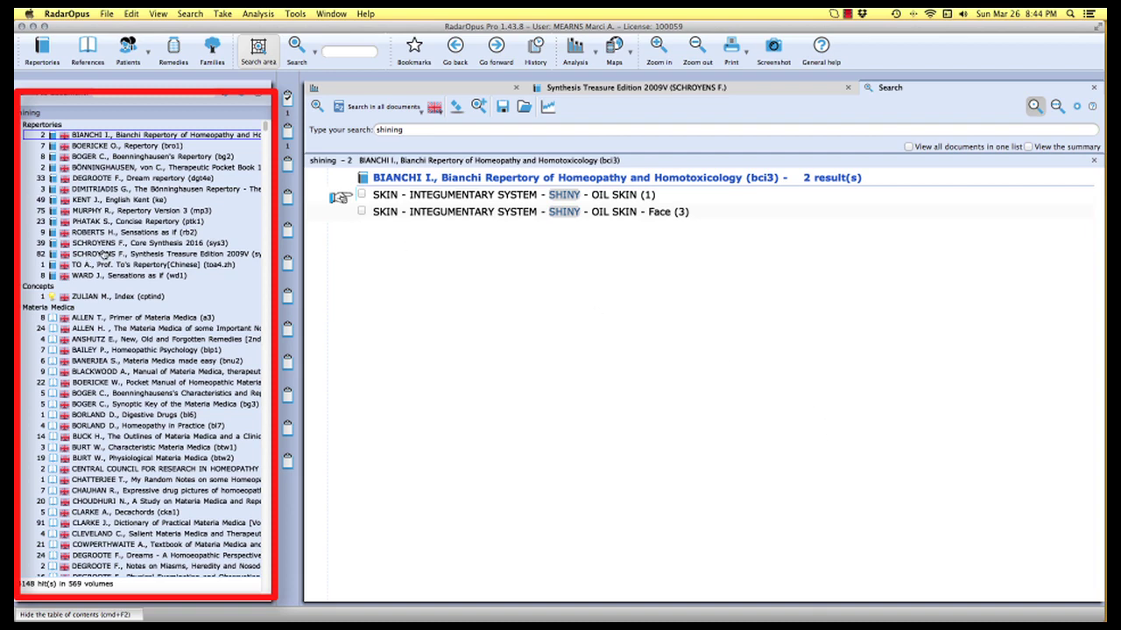
- List Synthesis's 'shining' matches and open the EYE - SHINING eyes rubric
click(104, 254)
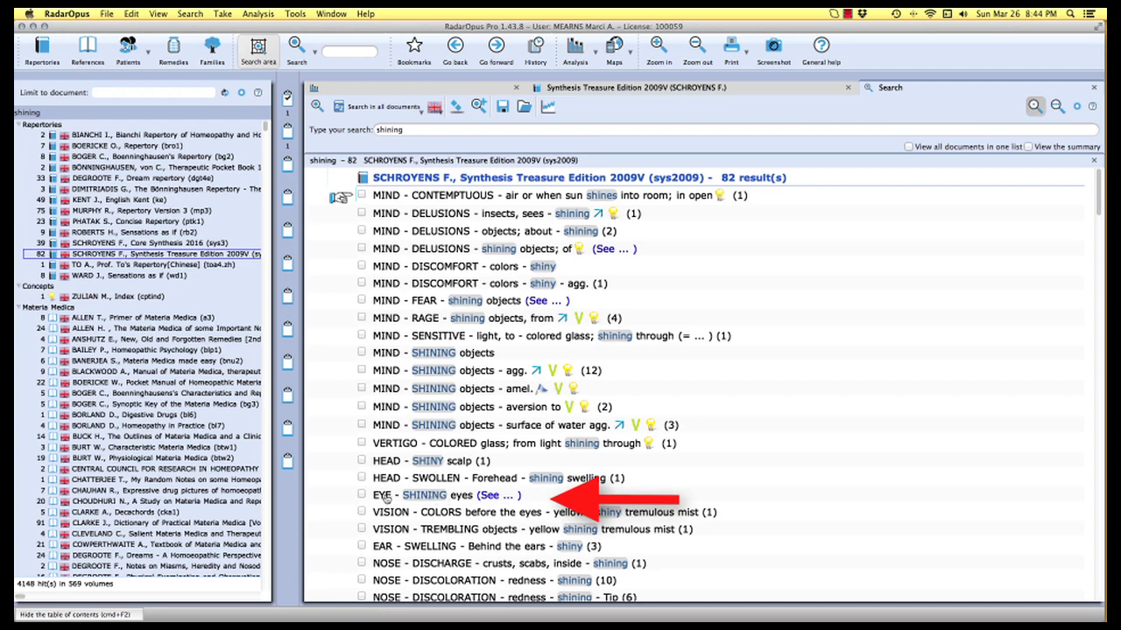
click(385, 497)
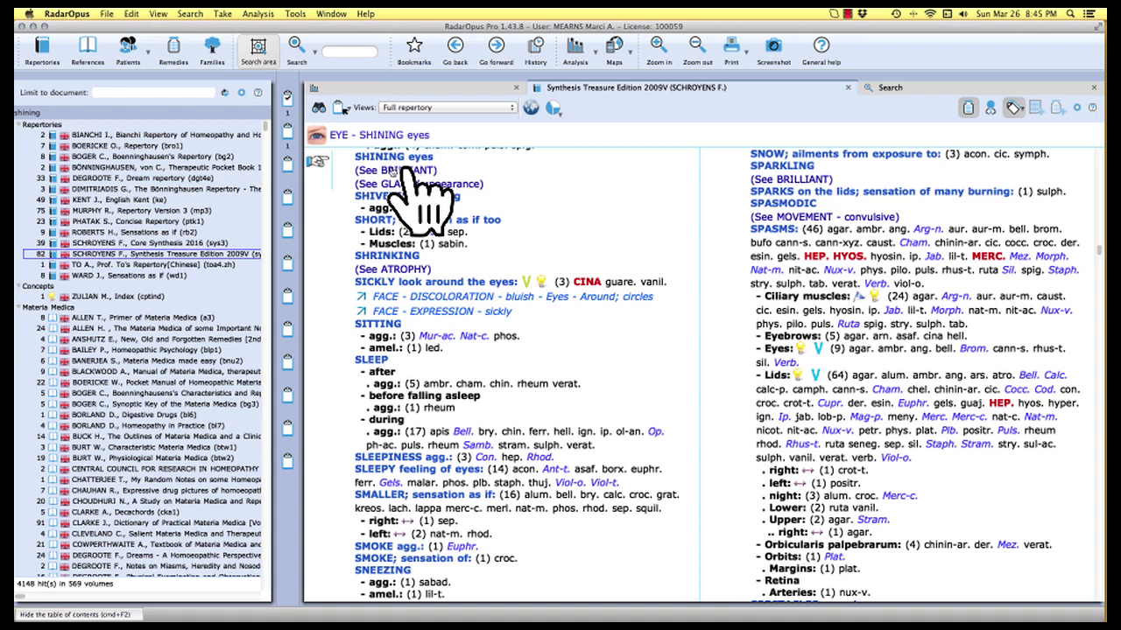
- Follow the cross-reference to EYE - BRILLIANT (72 remedies) and add it to clipboard 3
click(394, 171)
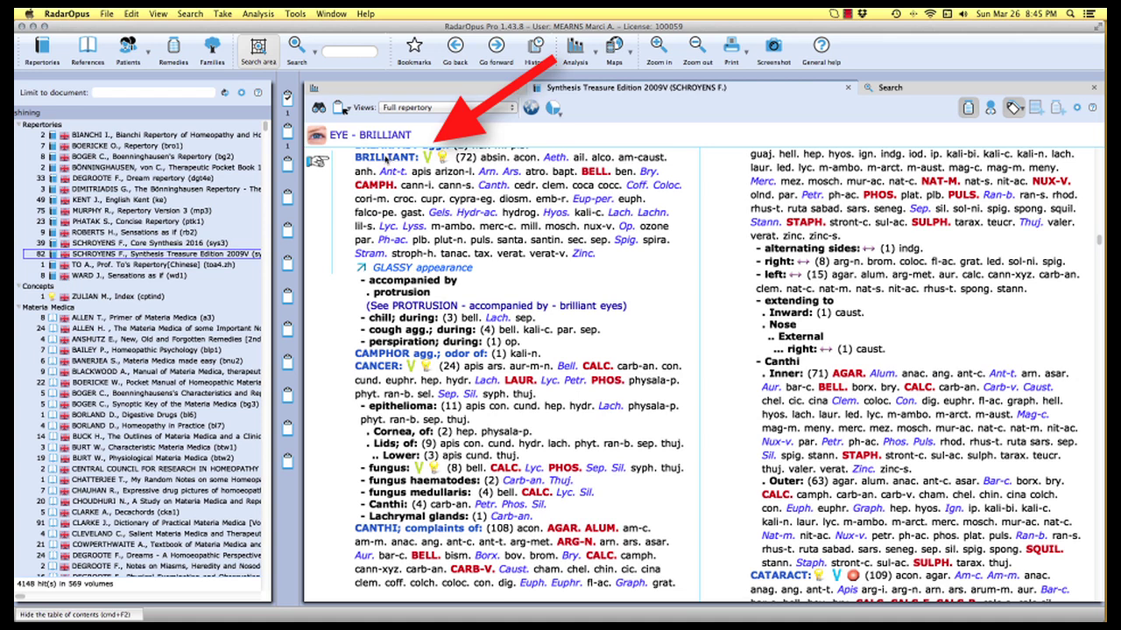
mouse_move(379, 158)
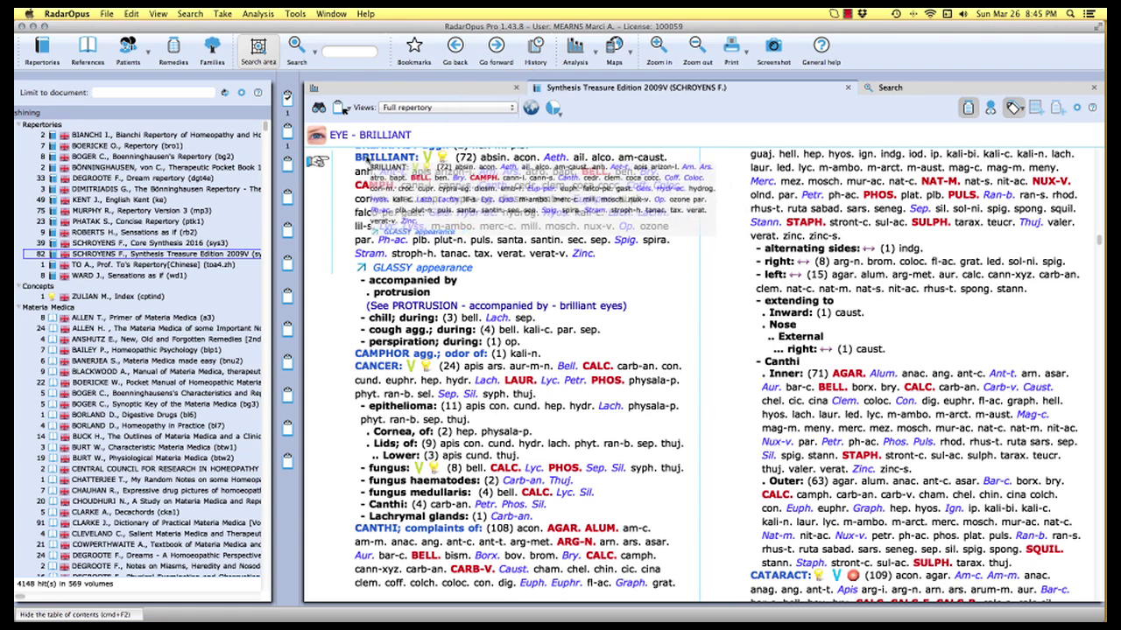
mouse_move(308, 163)
mouse_down()
mouse_move(289, 174)
mouse_move(287, 162)
mouse_up()
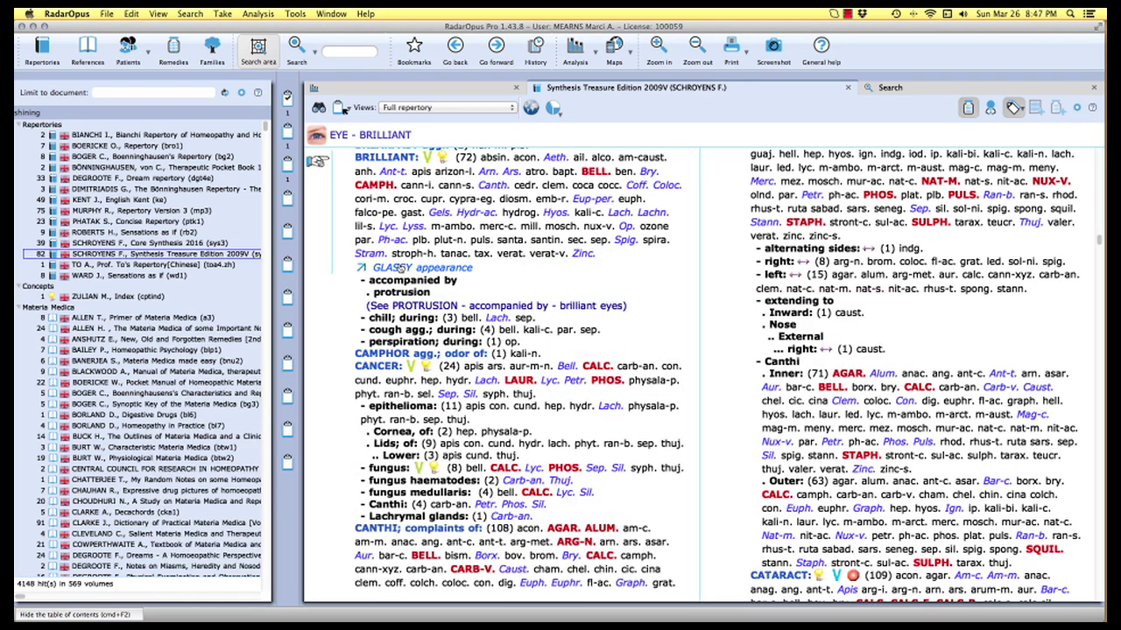
- Add EYE - GLASSY appearance (60) to clipboard 3, then view the 4-symptom analysis
click(403, 268)
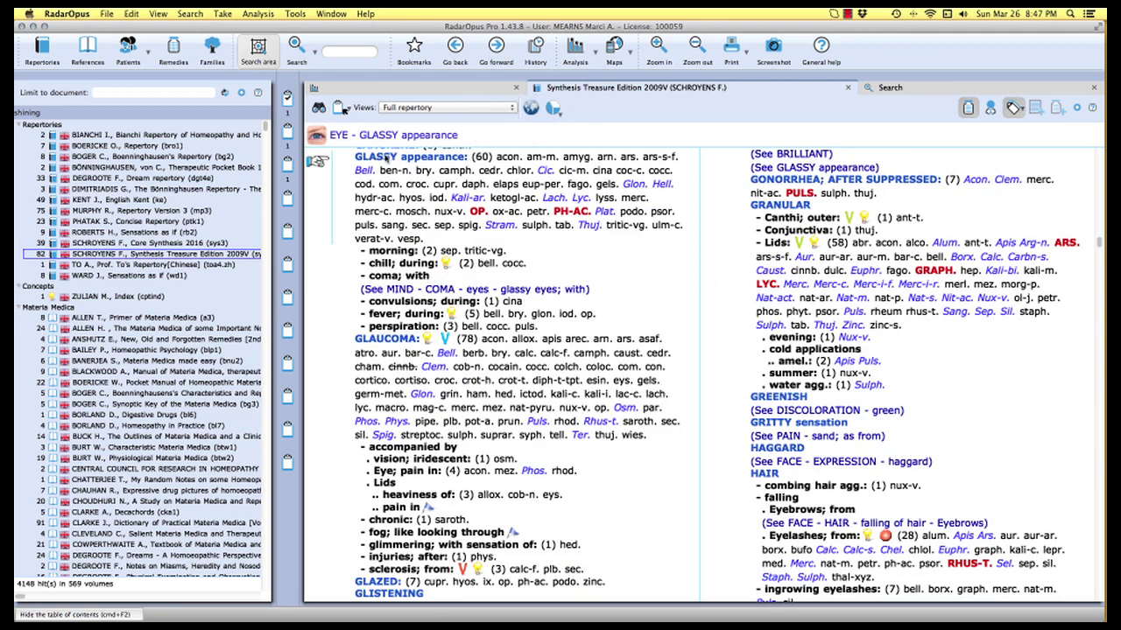
drag(385, 157, 288, 175)
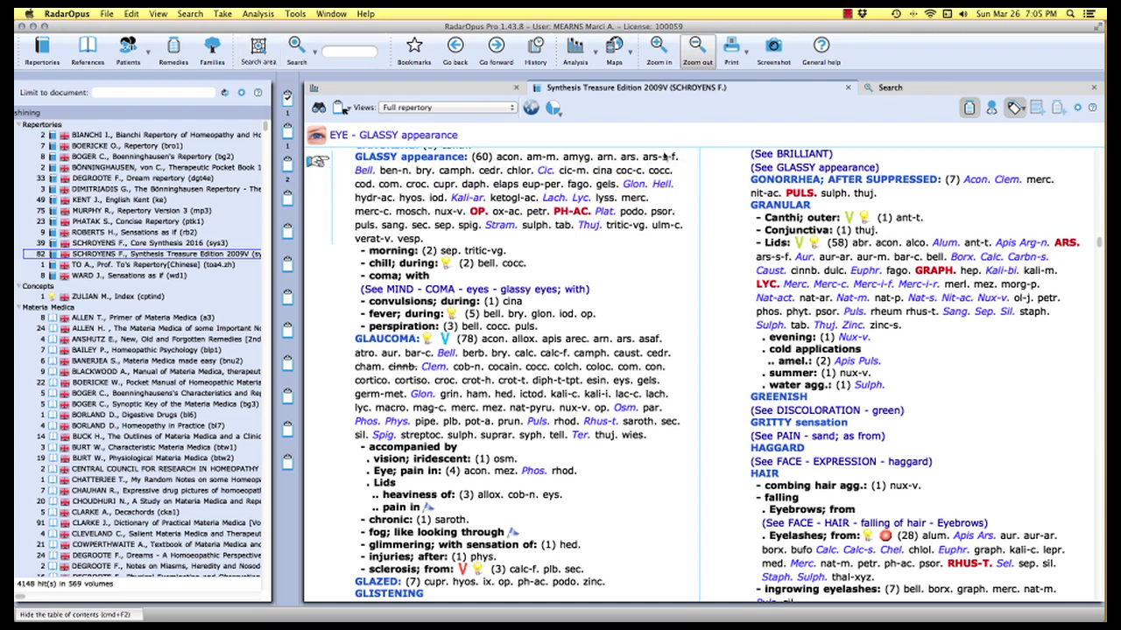
click(574, 49)
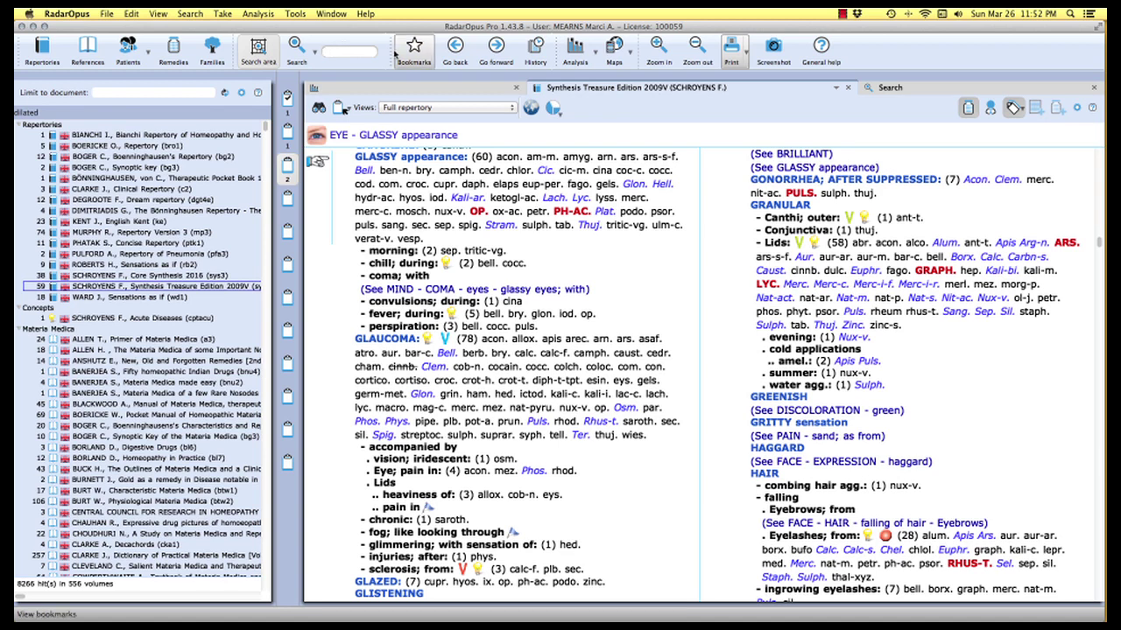
- Run a 'dilated' search and show its 59 results in Synthesis Treasure Edition 2009V
text(dilated)
key(Return)
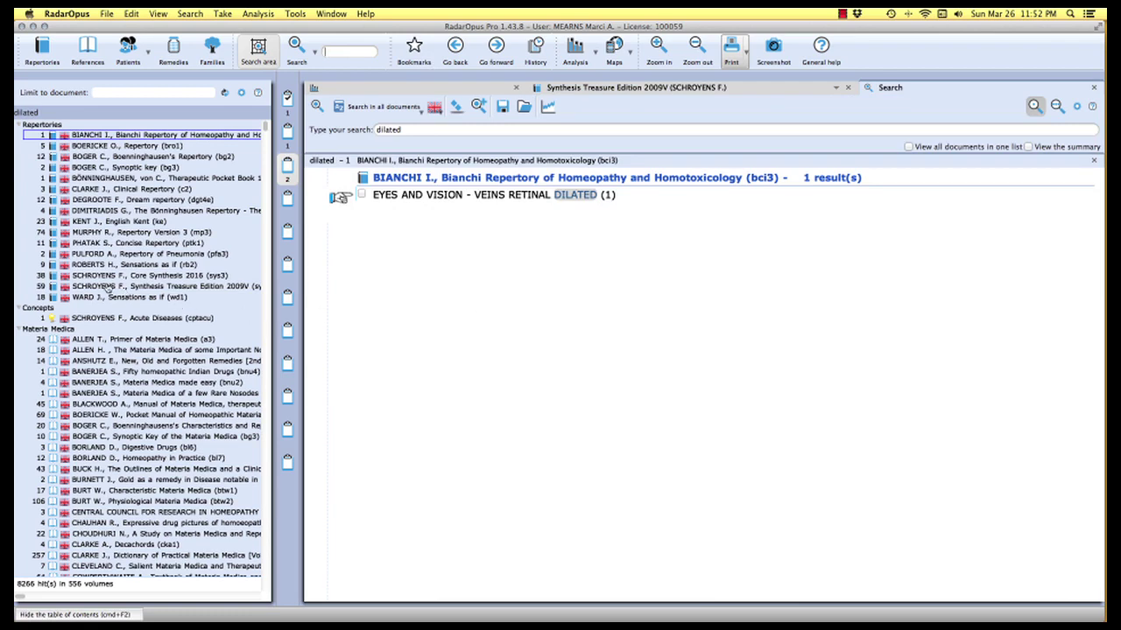
click(105, 287)
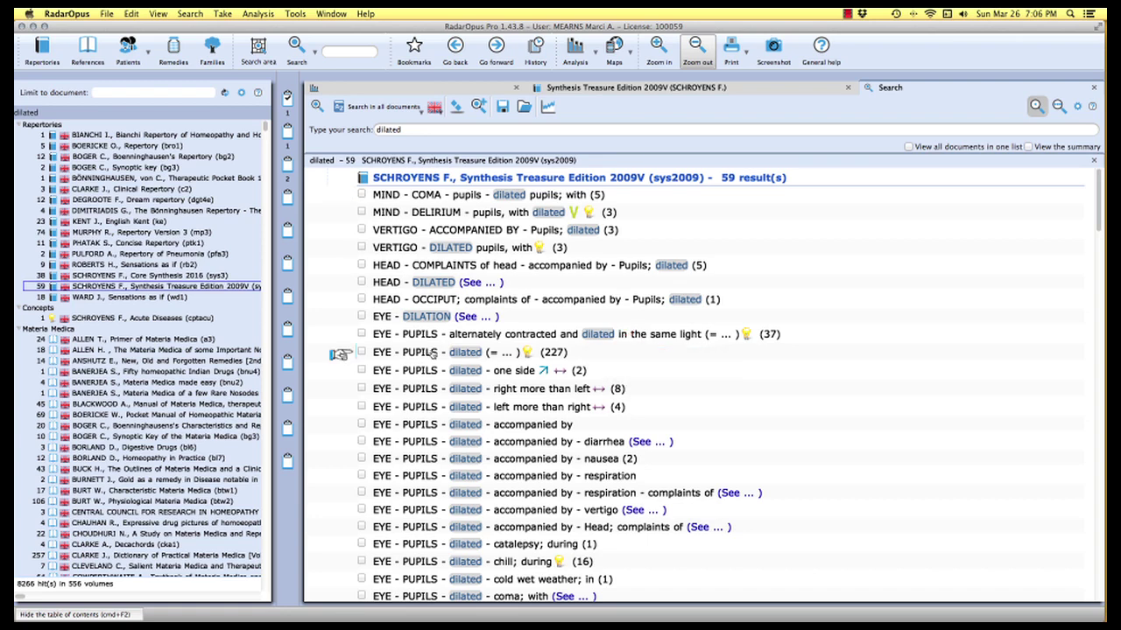
- Open EYE - PUPILS - dilated (227 remedies) and put it on clipboard 3
click(412, 352)
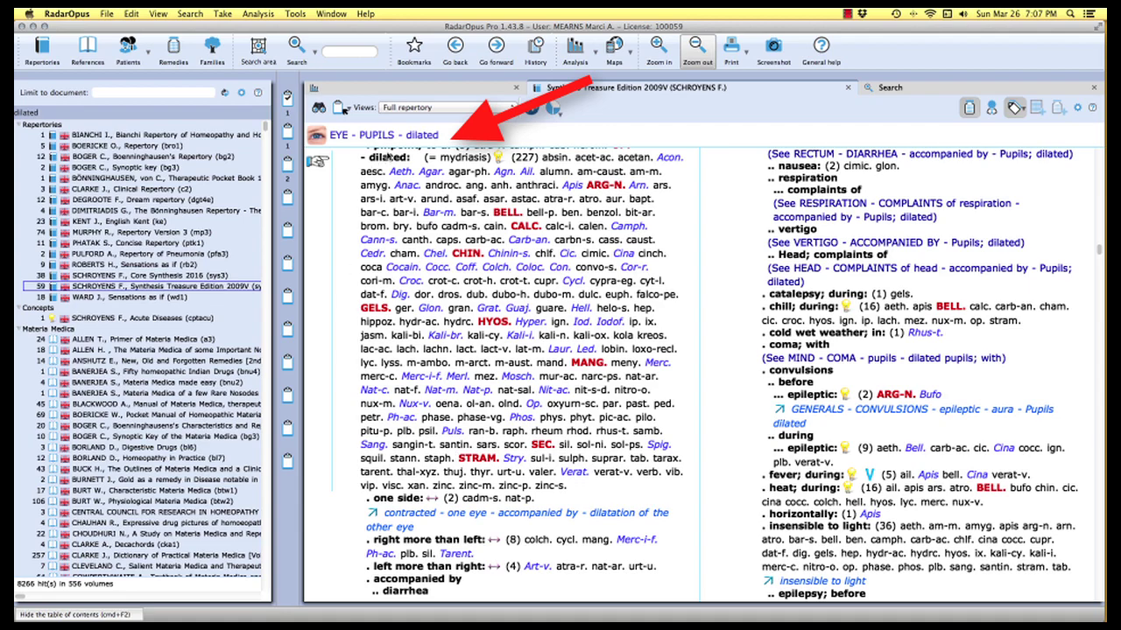
drag(397, 159, 287, 166)
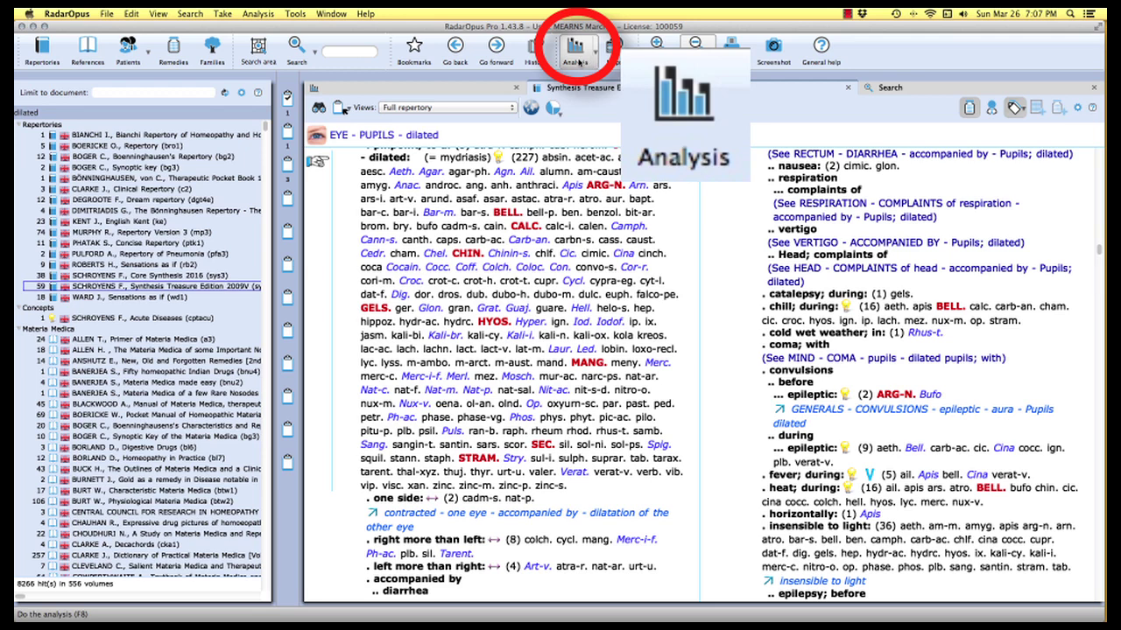
- Show the analysis grid covering 5 symptoms across 535 remedies
click(579, 63)
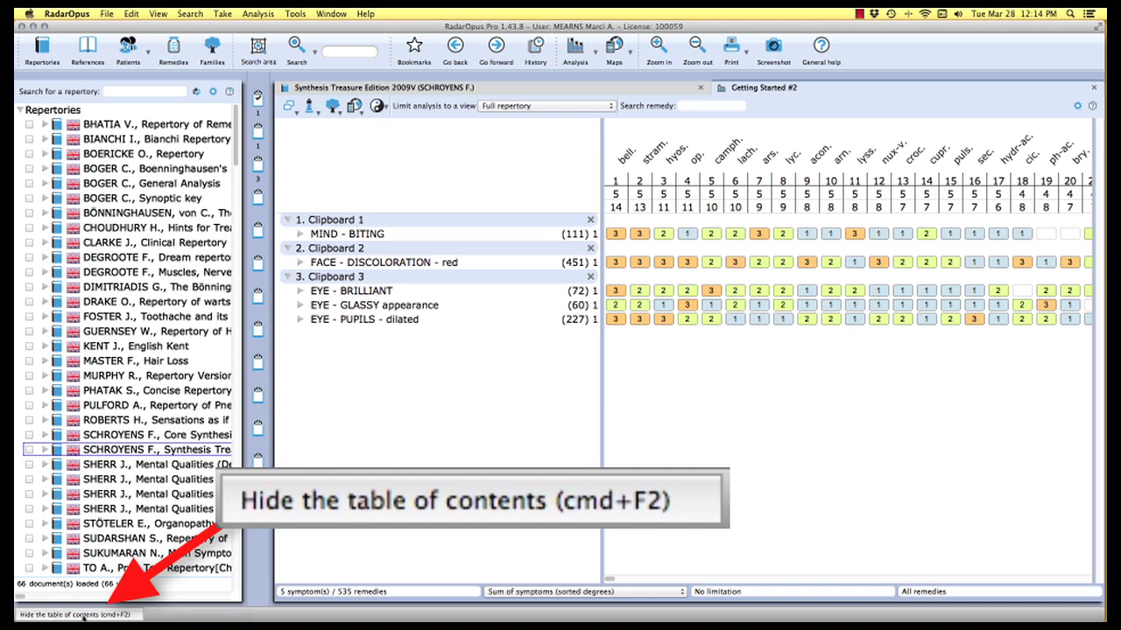
- Hide the repertory table of contents so the grid ranking bell., stram., hyos. fills the window
click(84, 615)
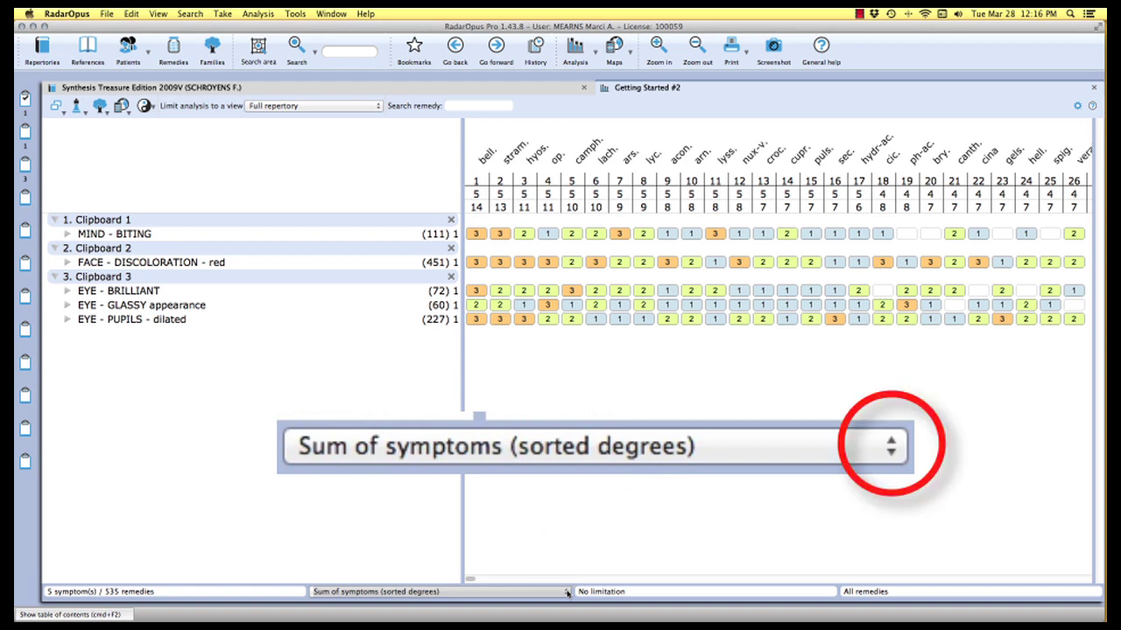
click(567, 592)
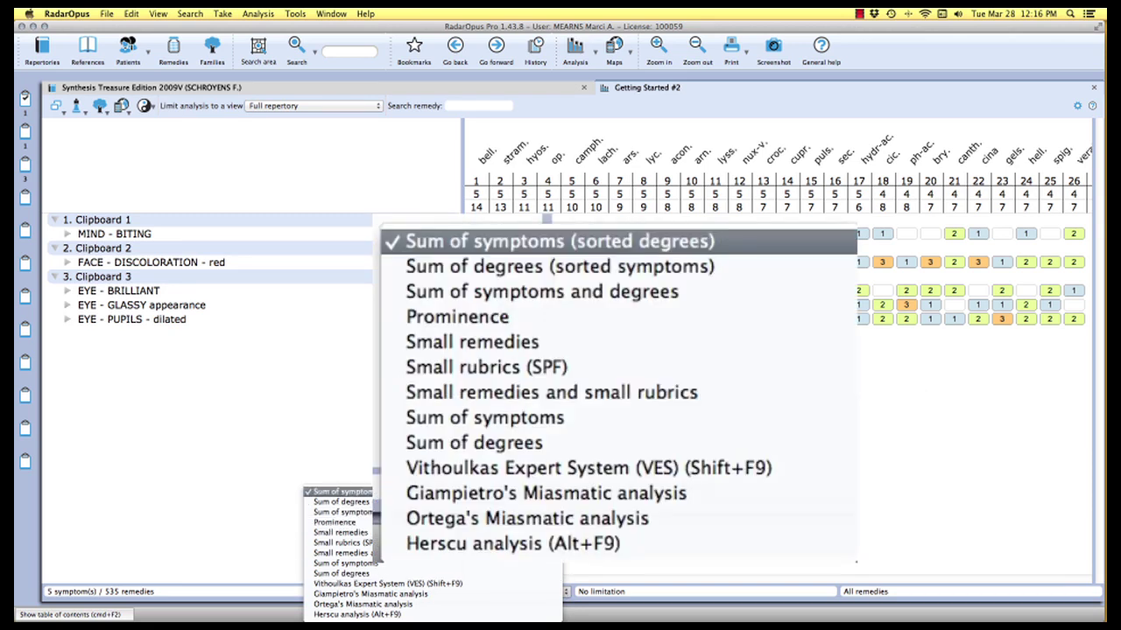
click(338, 534)
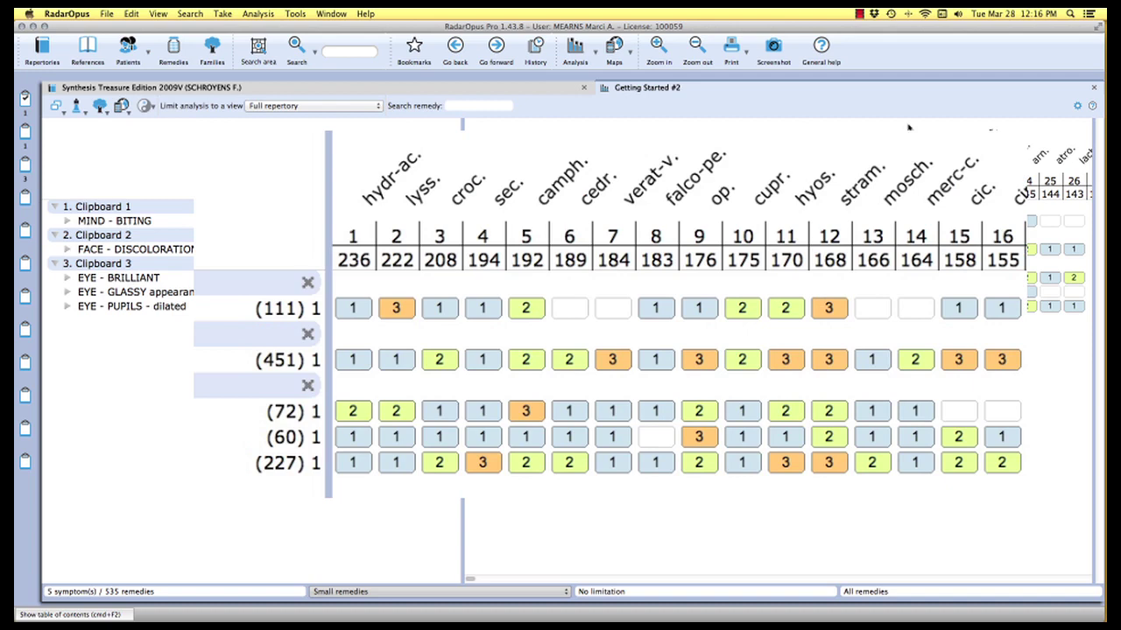
click(566, 592)
click(491, 492)
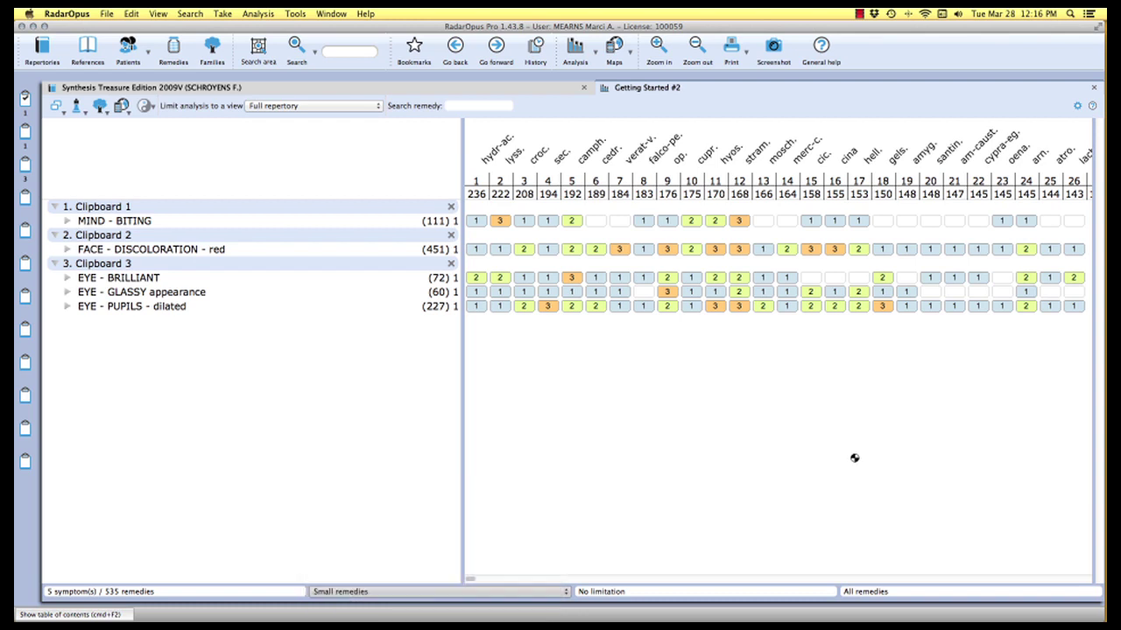